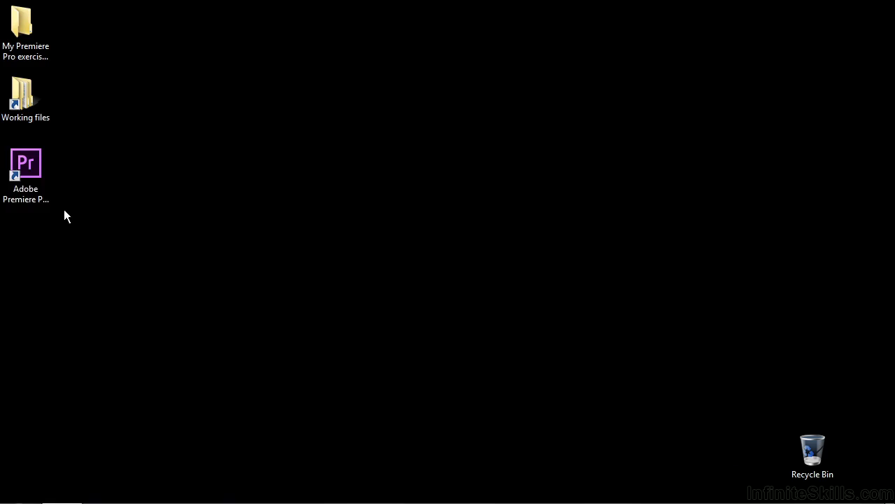
# - Launch Premiere Pro from its desktop shortcut to reach the Welcome screen
pyautogui.doubleClick(43, 169)
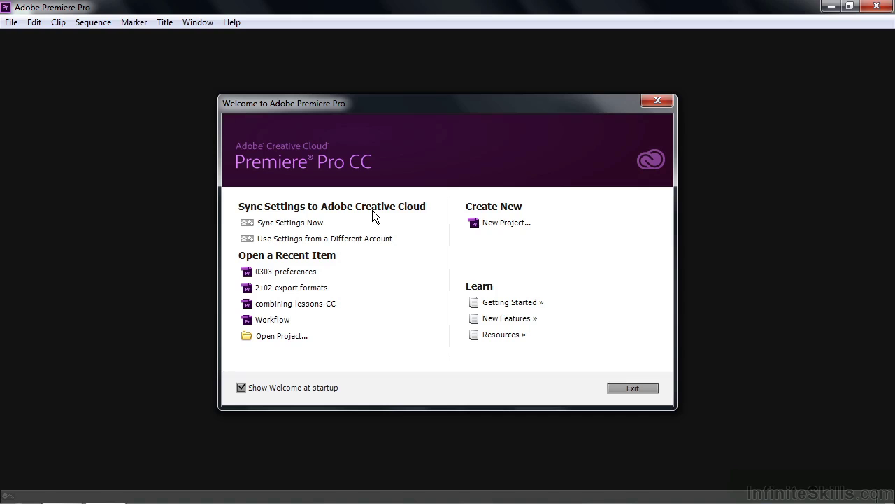
pyautogui.click(285, 224)
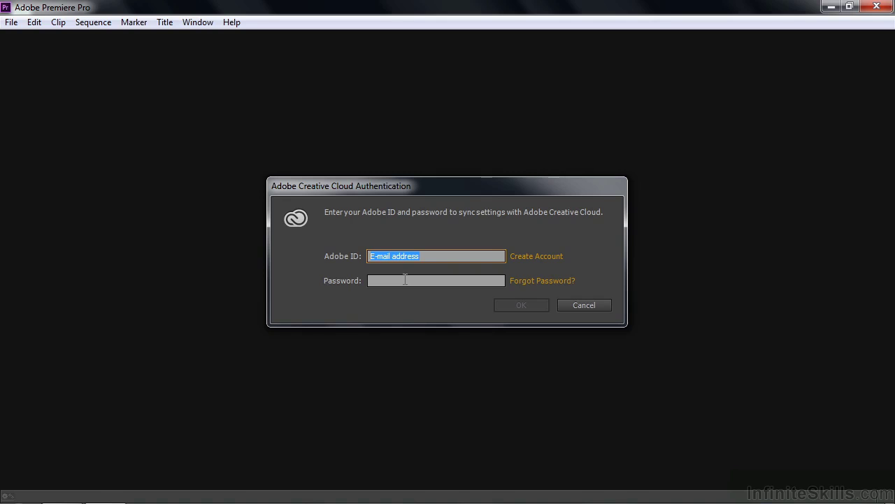
pyautogui.click(595, 305)
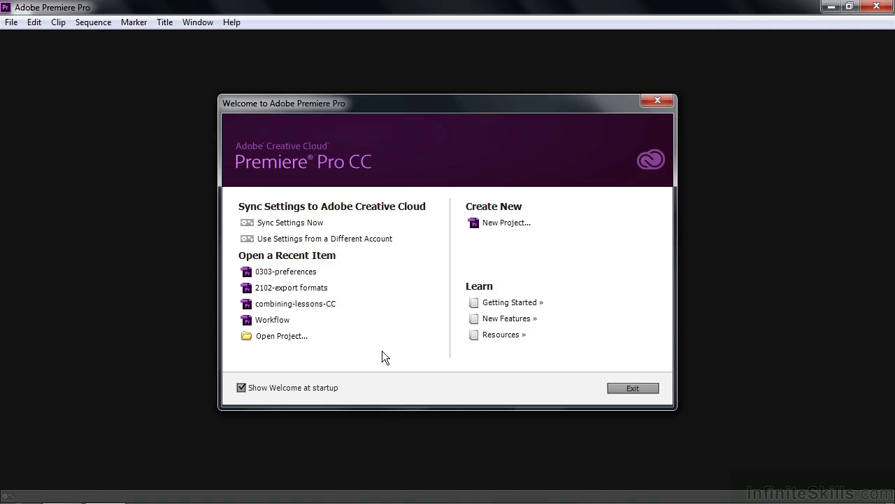
# - Name a new project 'Test project', located in Desktop > My Premiere Pro exercise files
pyautogui.click(502, 224)
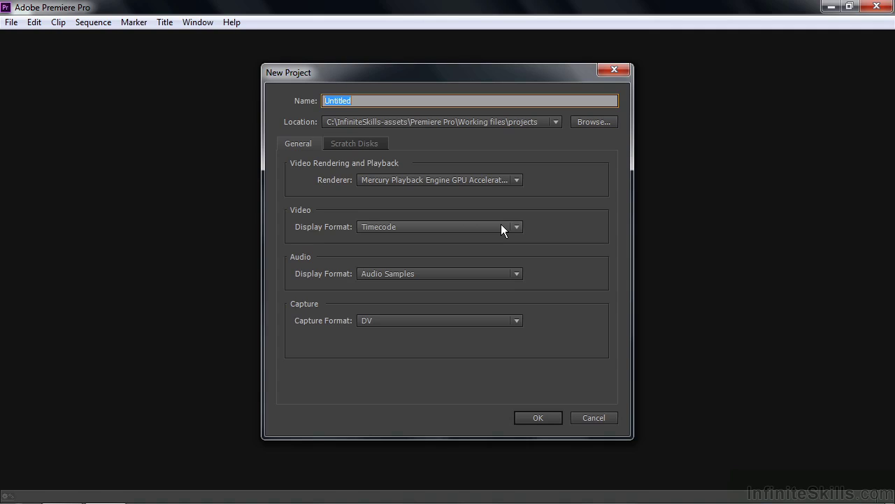
pyautogui.write('Test project')
pyautogui.click(590, 122)
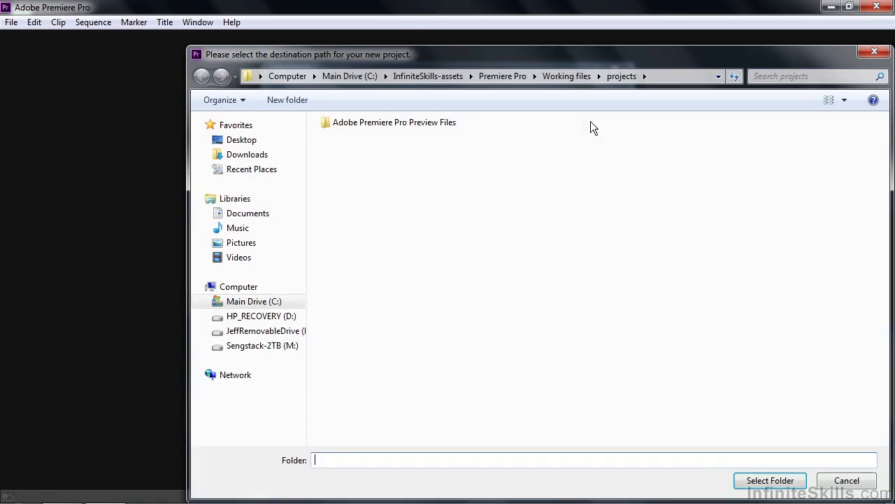
pyautogui.click(256, 144)
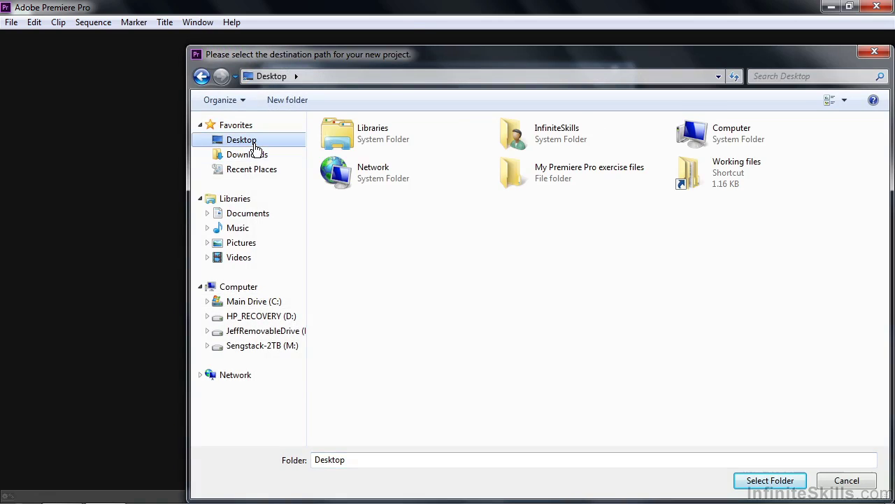
pyautogui.doubleClick(549, 173)
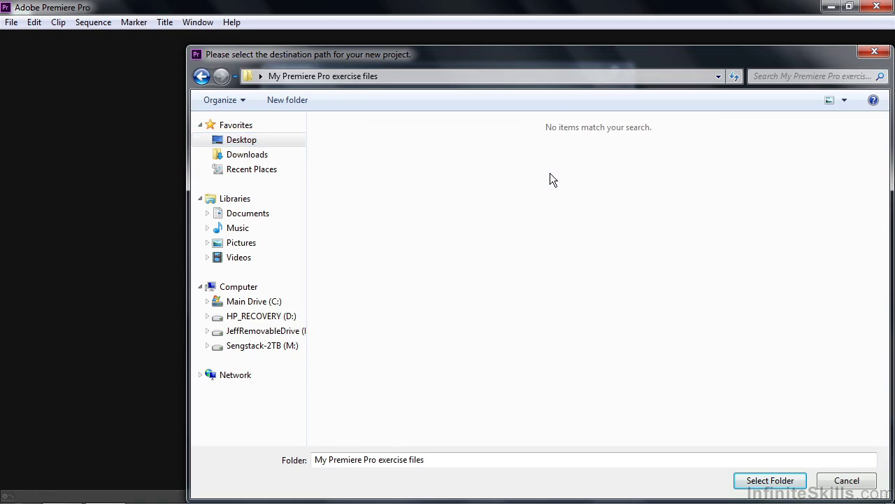
pyautogui.click(770, 483)
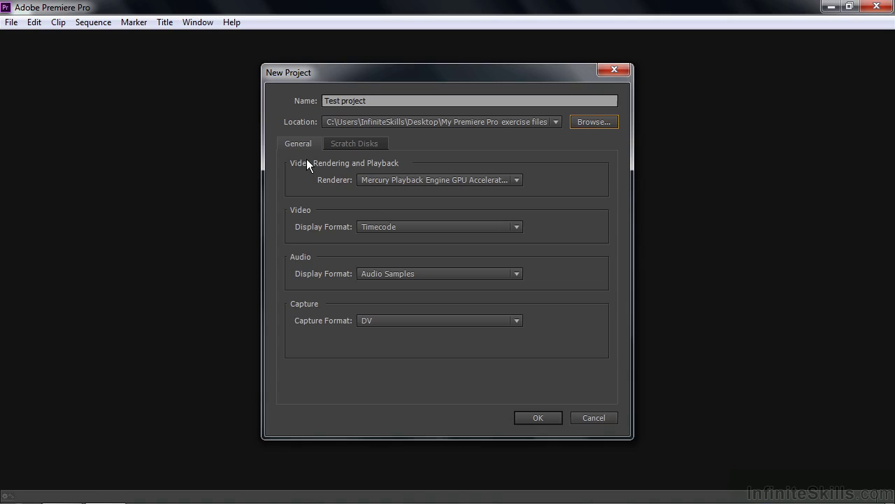
pyautogui.click(518, 179)
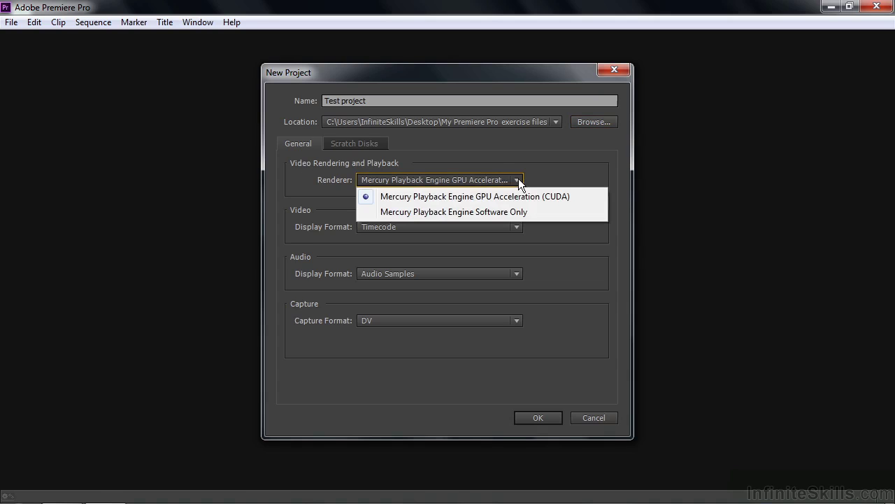
pyautogui.click(469, 196)
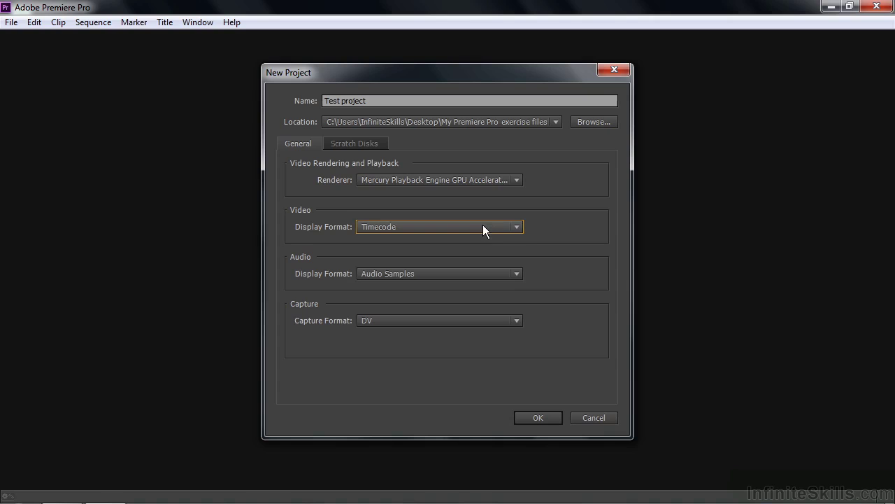
pyautogui.click(518, 227)
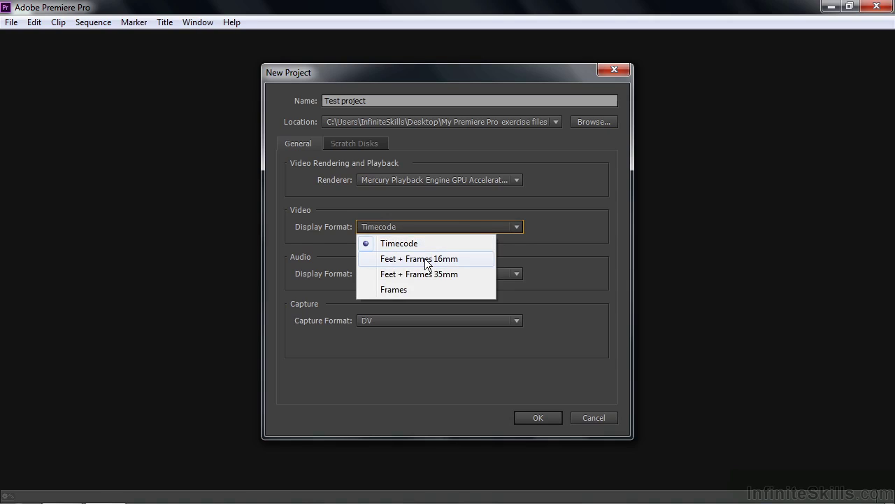
pyautogui.click(514, 255)
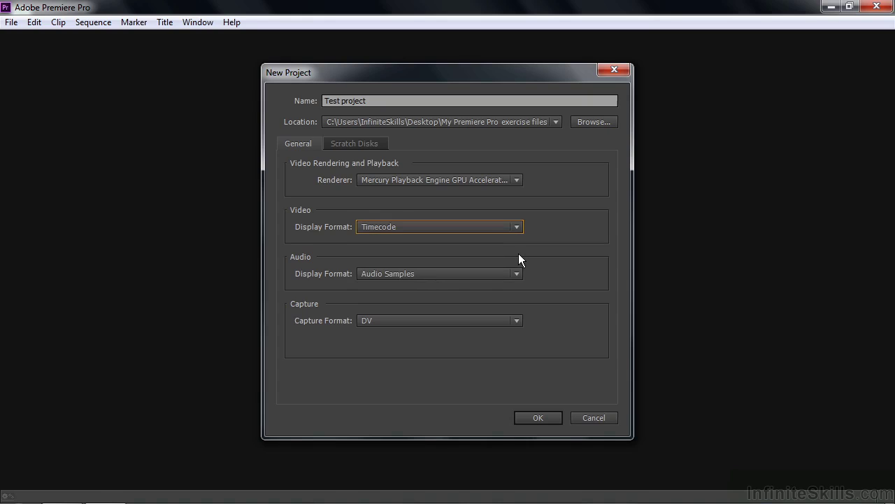
pyautogui.click(517, 275)
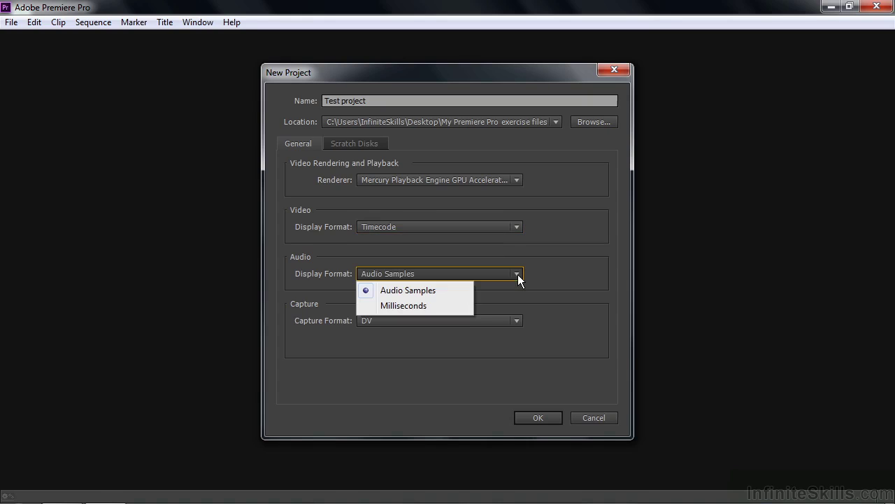
pyautogui.click(441, 290)
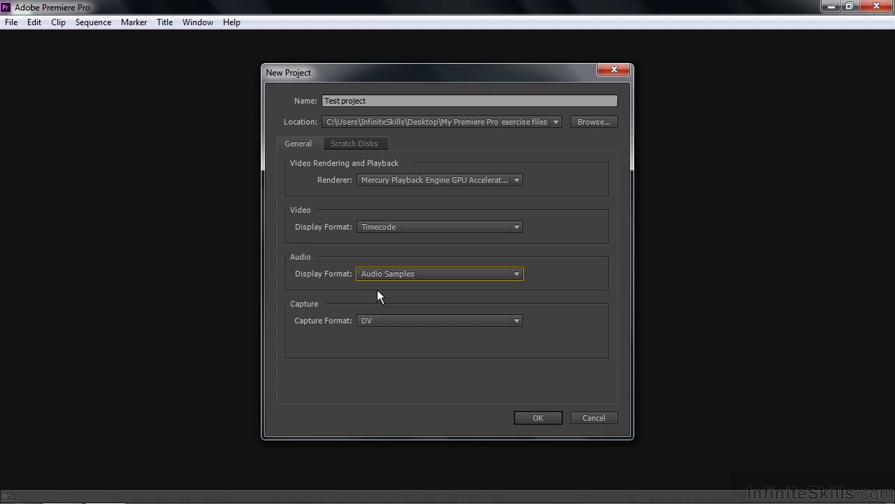
pyautogui.click(517, 322)
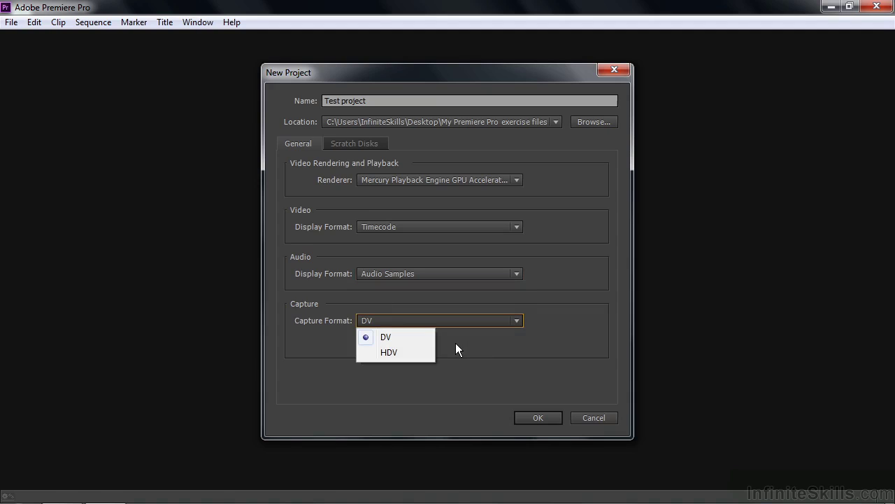
pyautogui.click(395, 335)
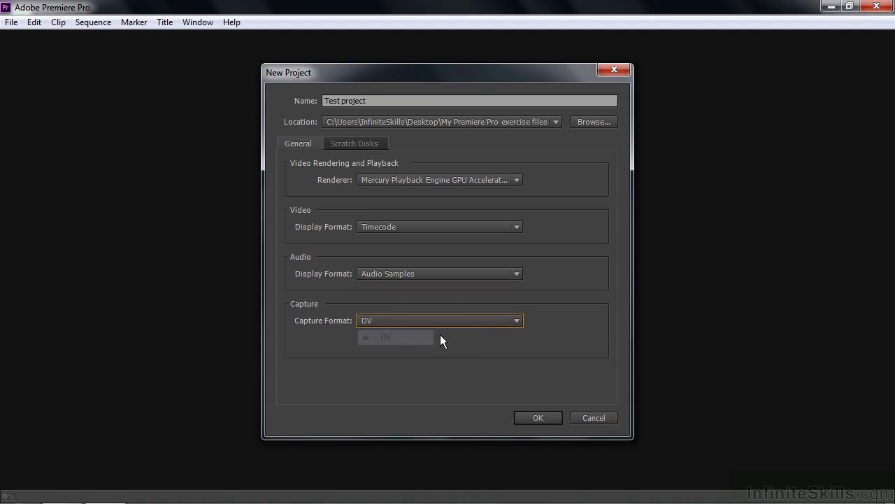
# - Check that the scratch disks point to the project folder, then create Test project
pyautogui.click(359, 143)
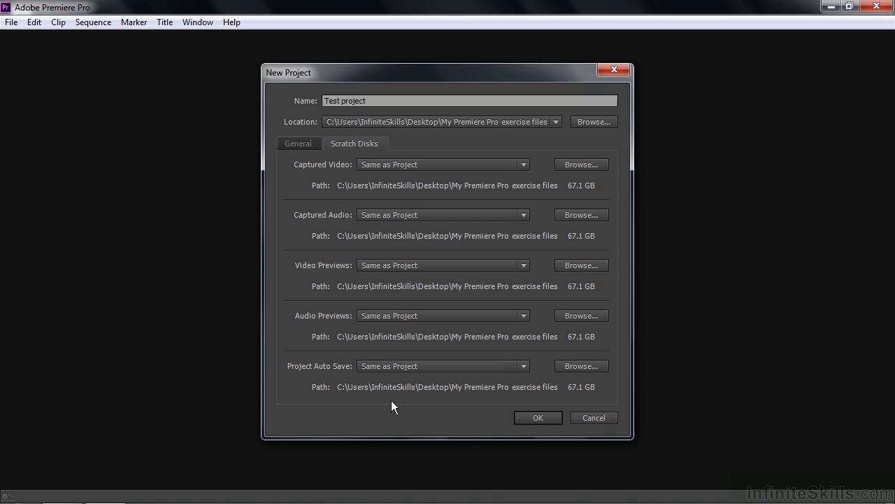
pyautogui.click(534, 416)
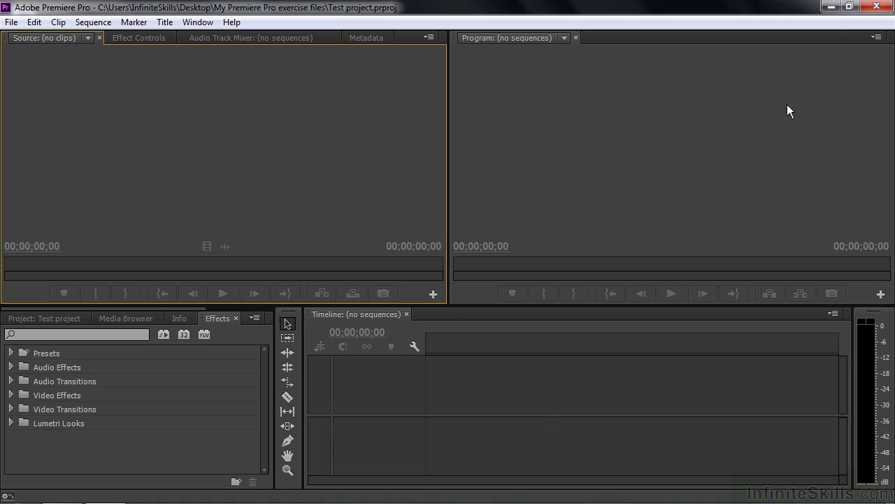
pyautogui.click(831, 7)
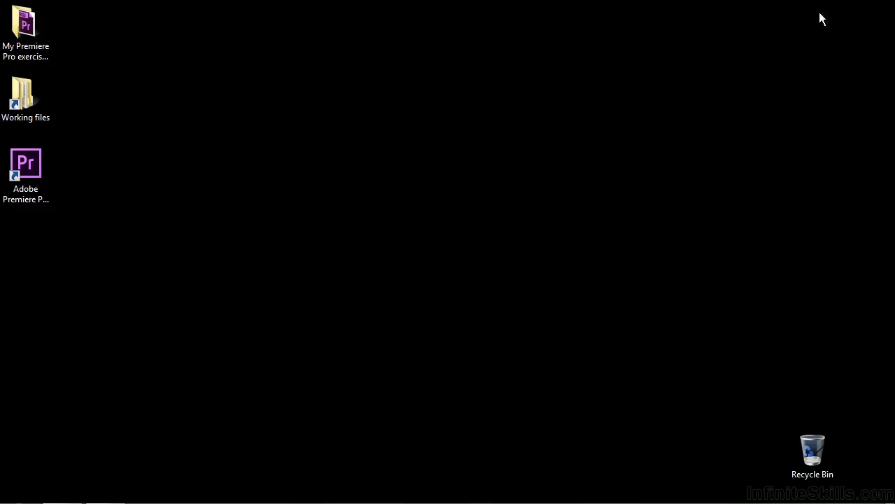
pyautogui.doubleClick(22, 28)
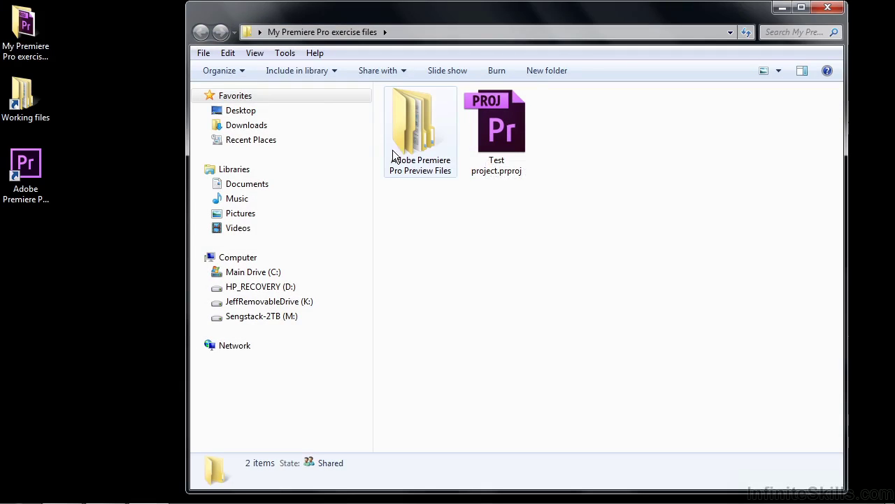
pyautogui.moveTo(428, 130)
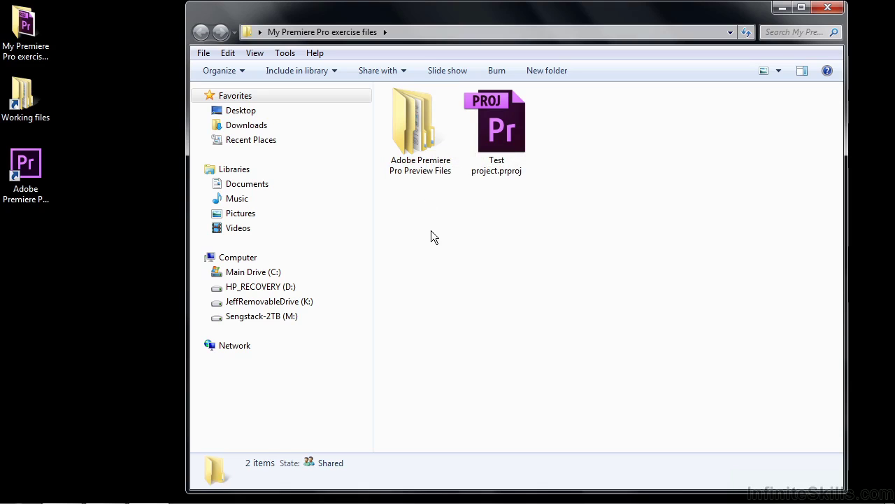
pyautogui.doubleClick(423, 163)
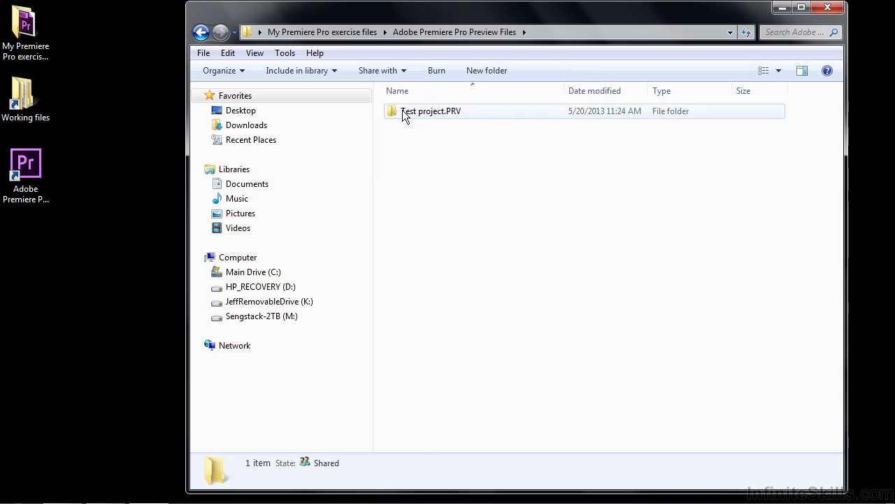
pyautogui.doubleClick(403, 112)
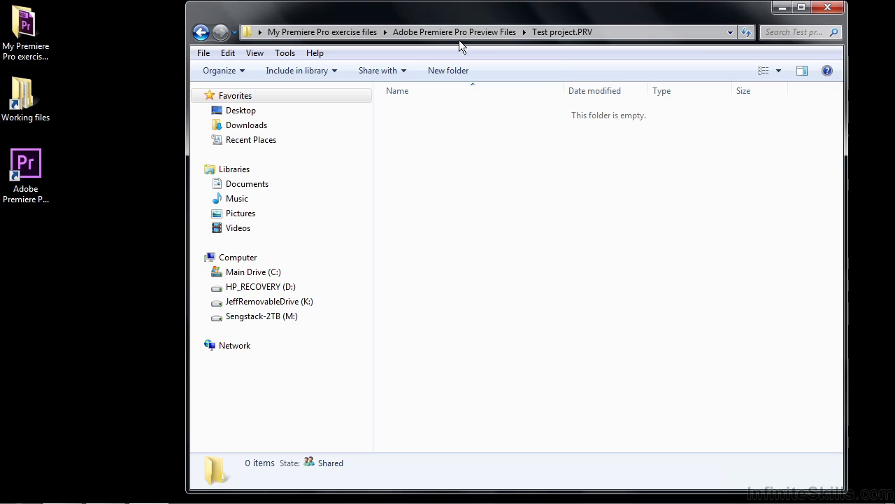
pyautogui.click(322, 32)
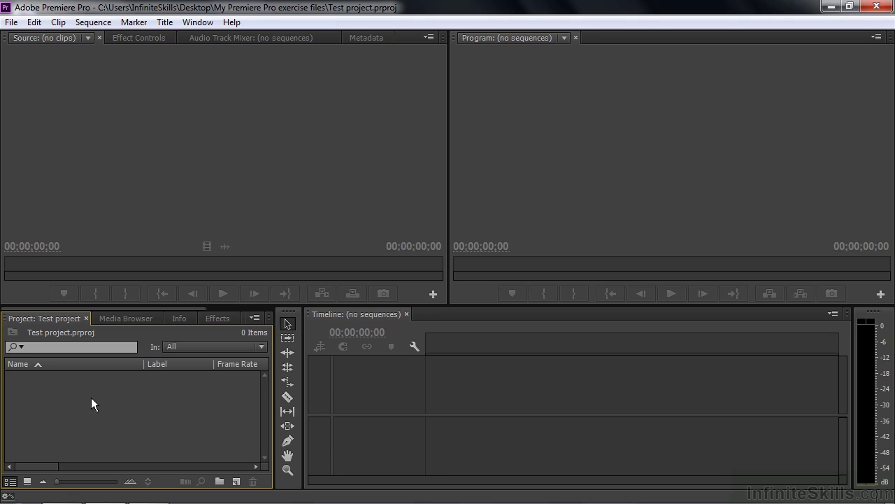
# - Open the New Project dialog through File > New > Project
pyautogui.click(11, 21)
pyautogui.moveTo(80, 34)
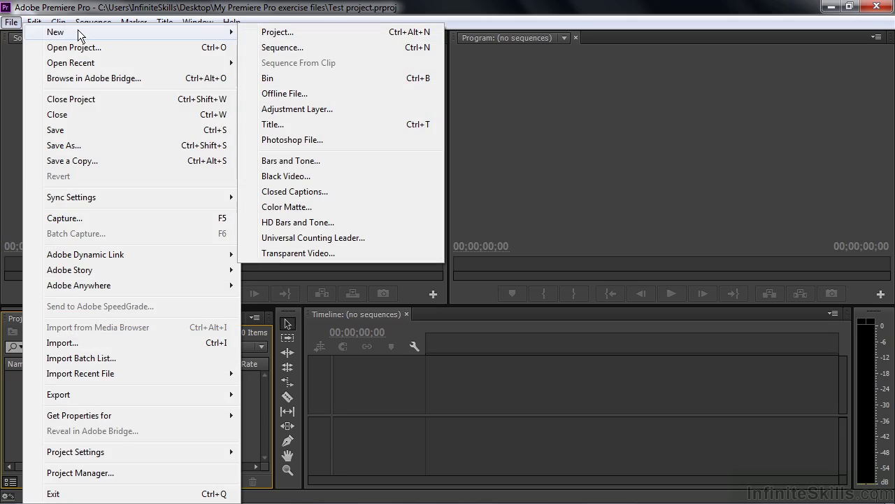
pyautogui.click(276, 32)
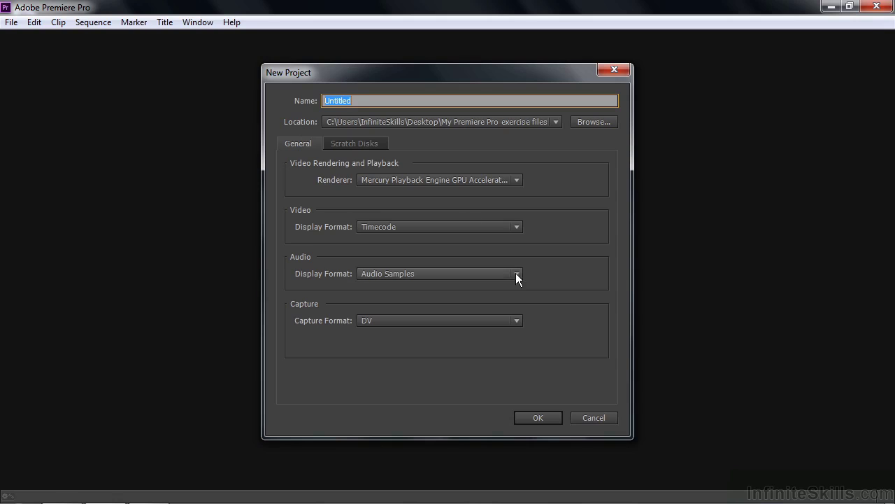
# - Cancel the new project and browse Open Project to Desktop > Working files > projects
pyautogui.click(589, 419)
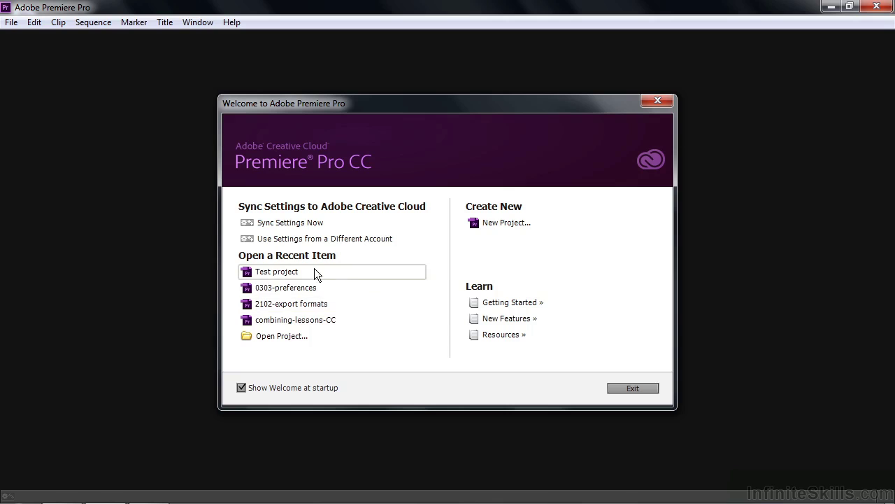
pyautogui.click(276, 336)
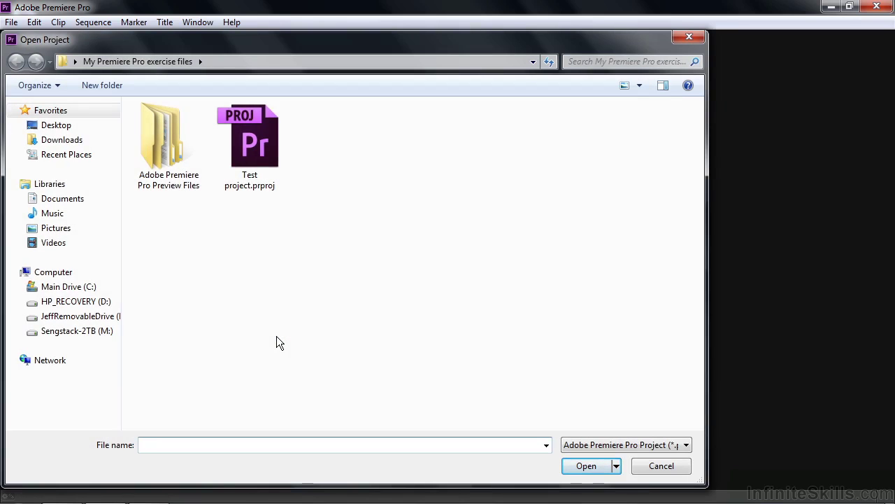
pyautogui.click(55, 126)
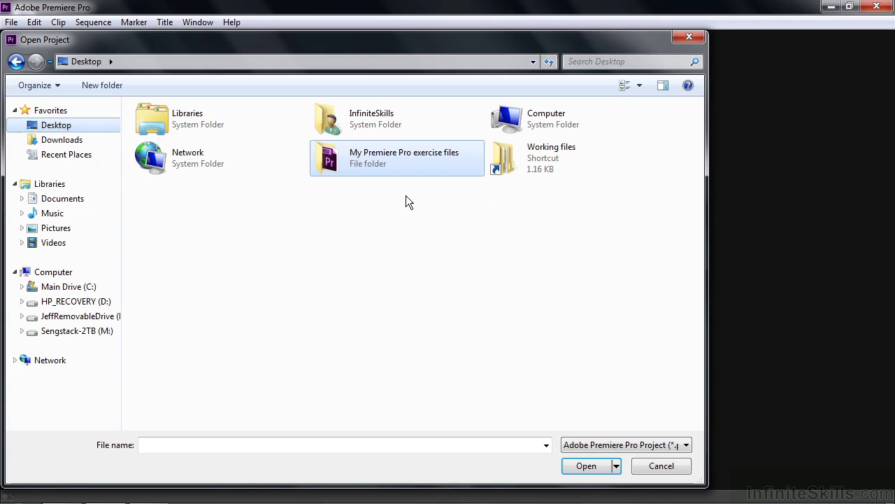
pyautogui.doubleClick(525, 152)
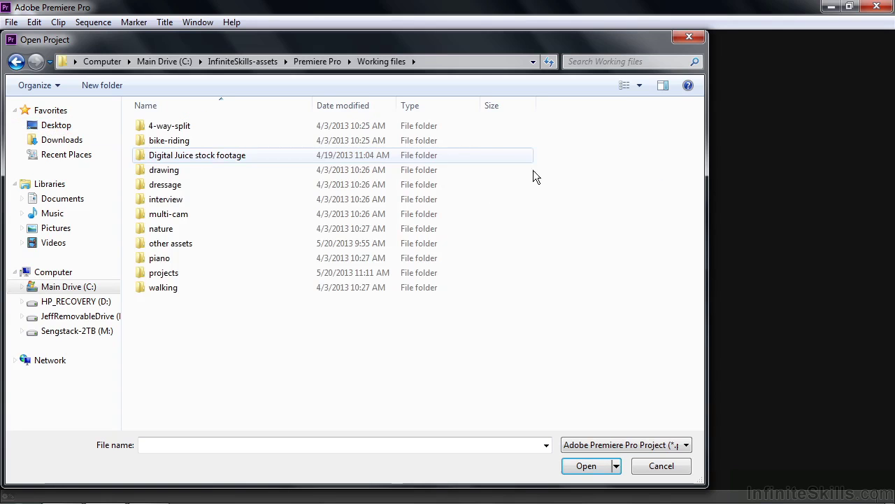
pyautogui.doubleClick(155, 274)
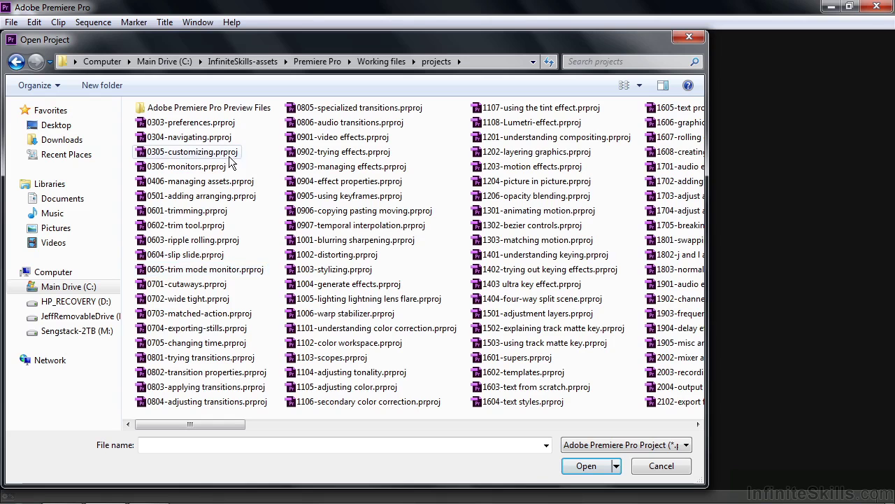
pyautogui.click(670, 423)
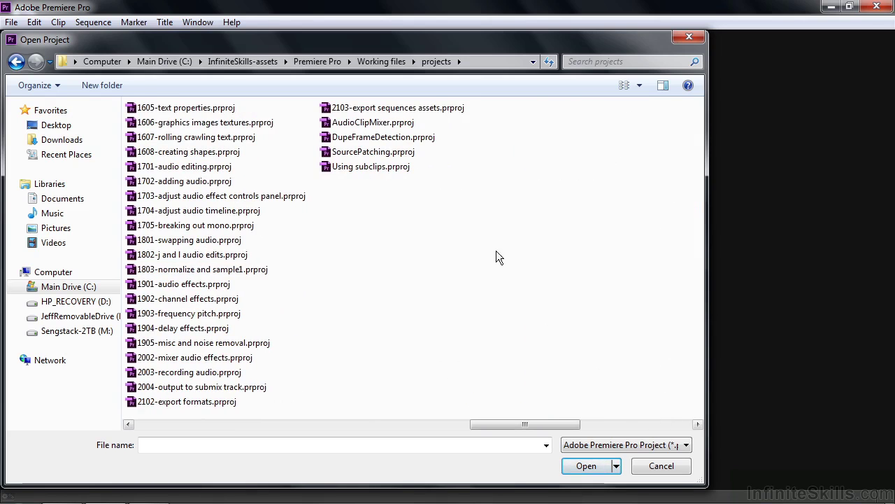
# - Open 2103-export sequences assets.prproj, then open 2004-output to submix track.prproj via File > Open Project
pyautogui.doubleClick(334, 109)
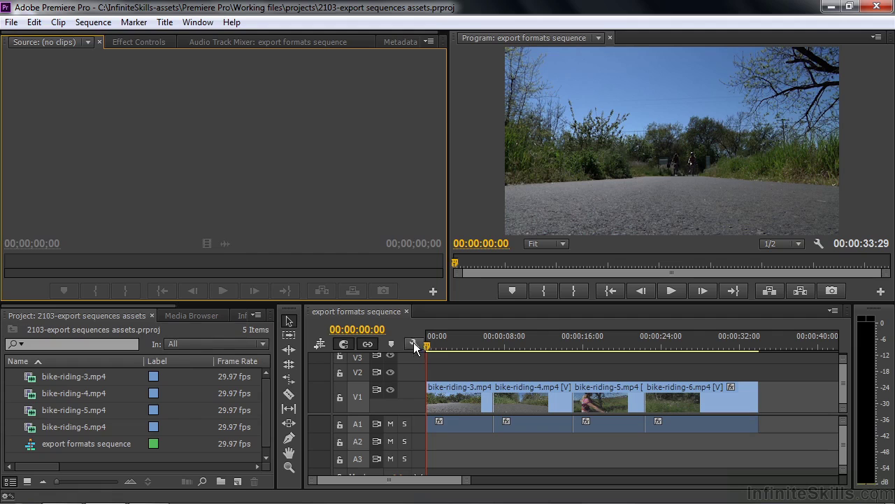
pyautogui.click(11, 22)
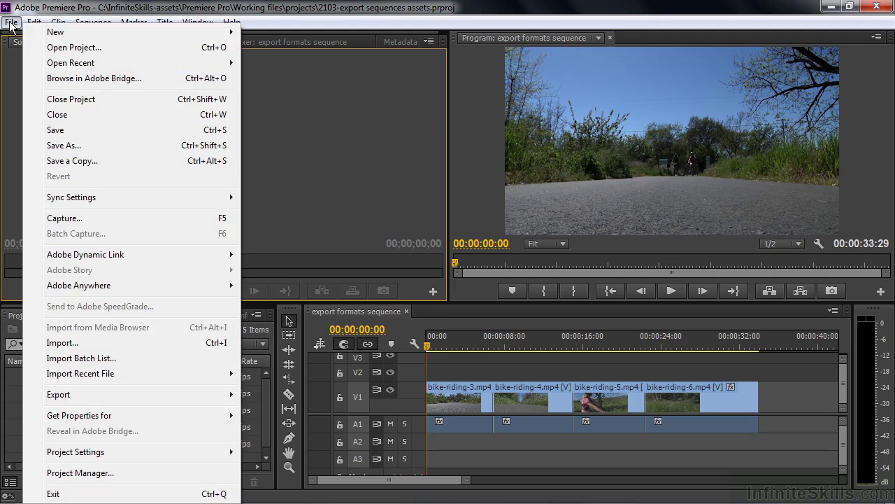
pyautogui.click(60, 47)
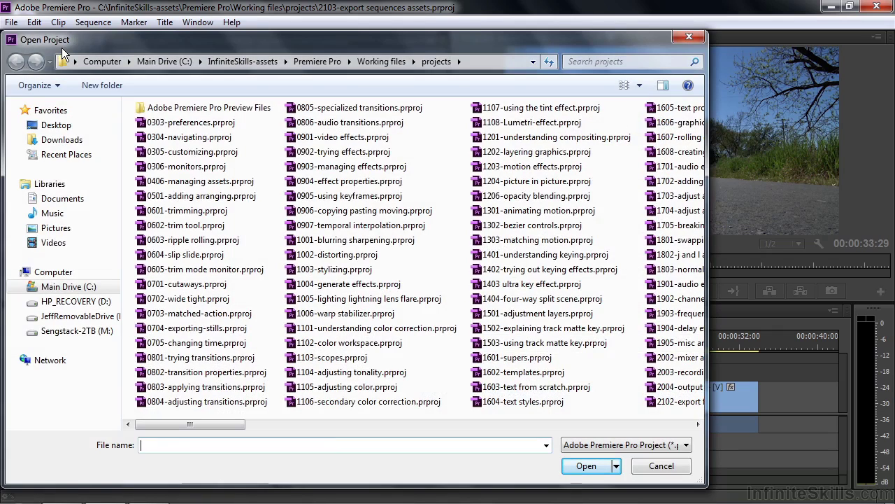
pyautogui.click(648, 386)
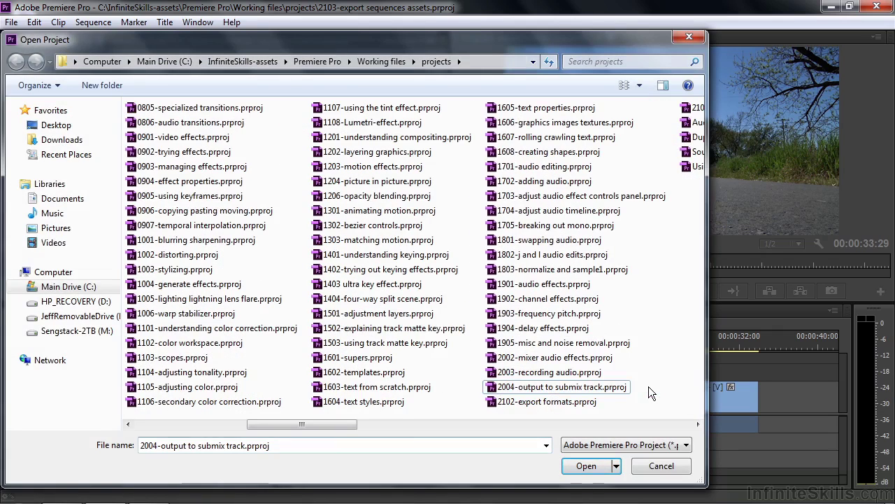
pyautogui.doubleClick(494, 388)
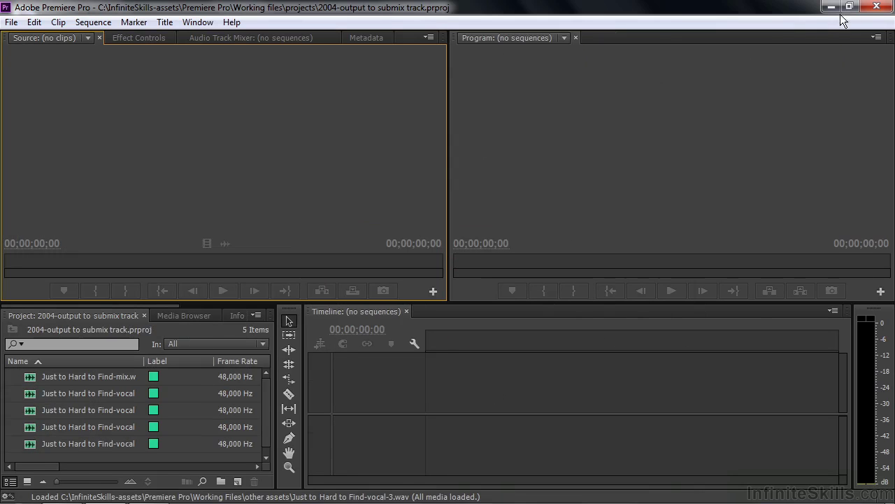
# - Close Premiere and open 0802-transition properties.prproj from Working files > projects in Explorer
pyautogui.click(878, 7)
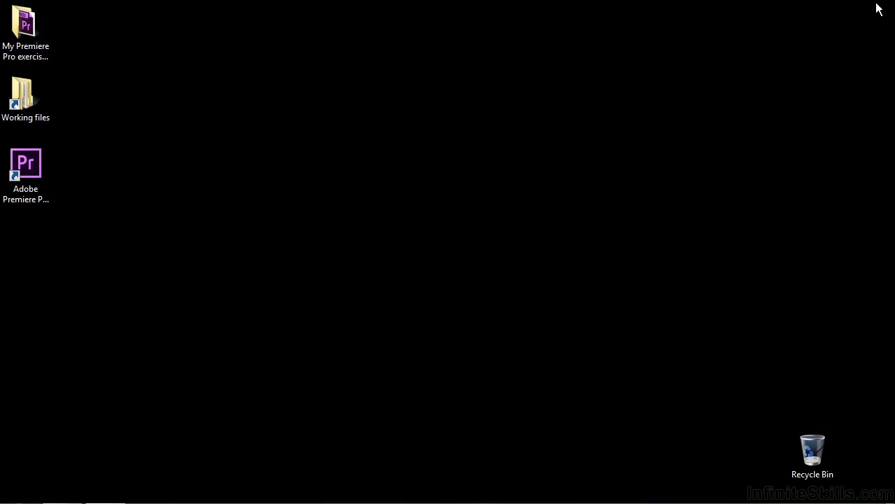
pyautogui.doubleClick(11, 91)
pyautogui.doubleClick(410, 253)
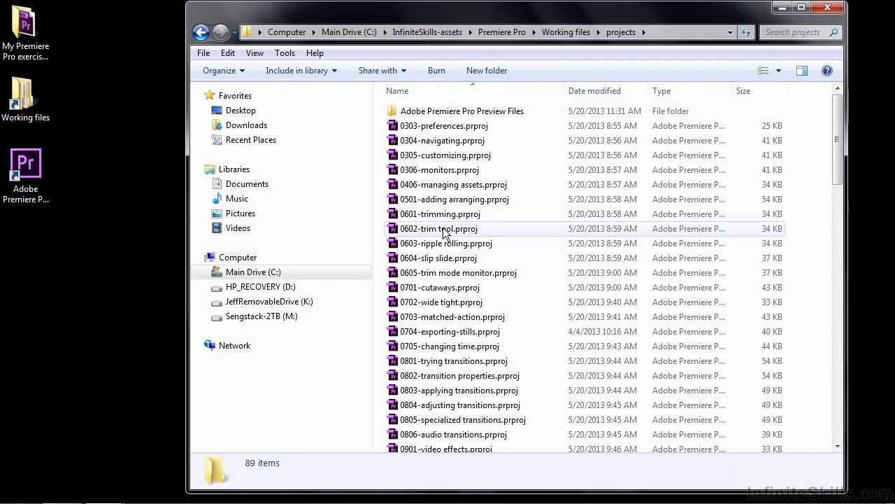
pyautogui.click(402, 377)
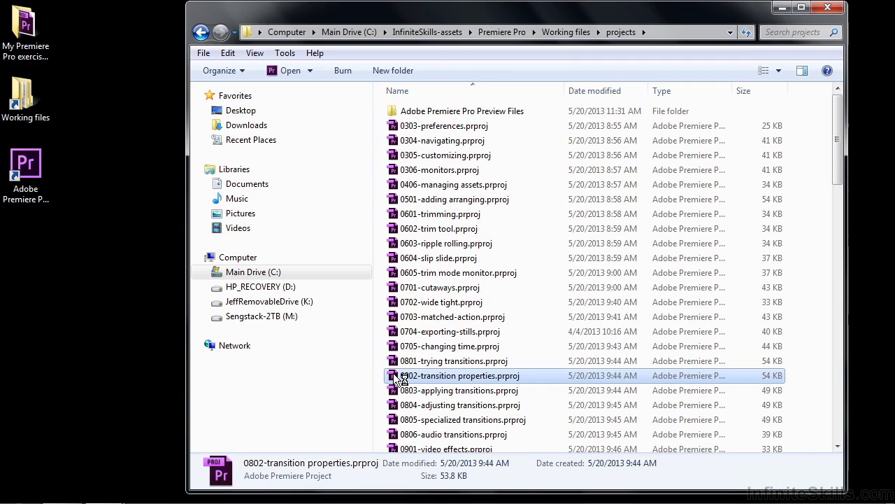
pyautogui.doubleClick(402, 377)
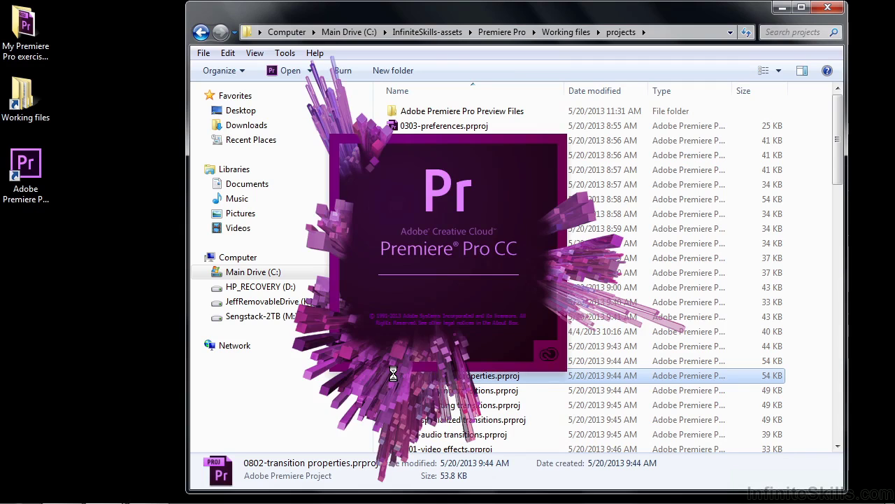